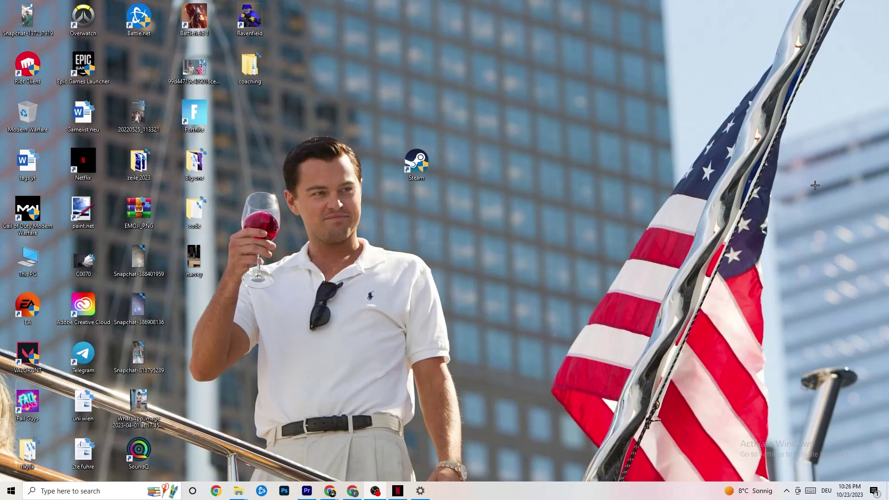
drag(432, 174, 412, 171)
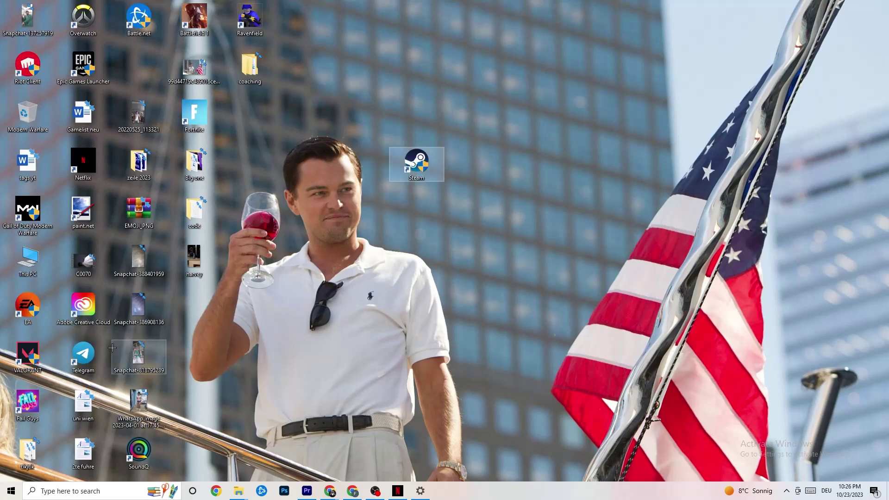
drag(421, 172, 421, 172)
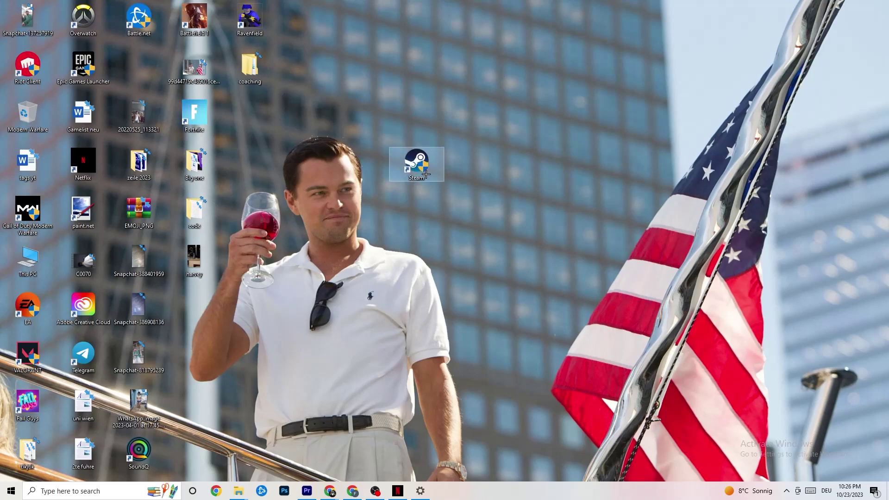
click(424, 102)
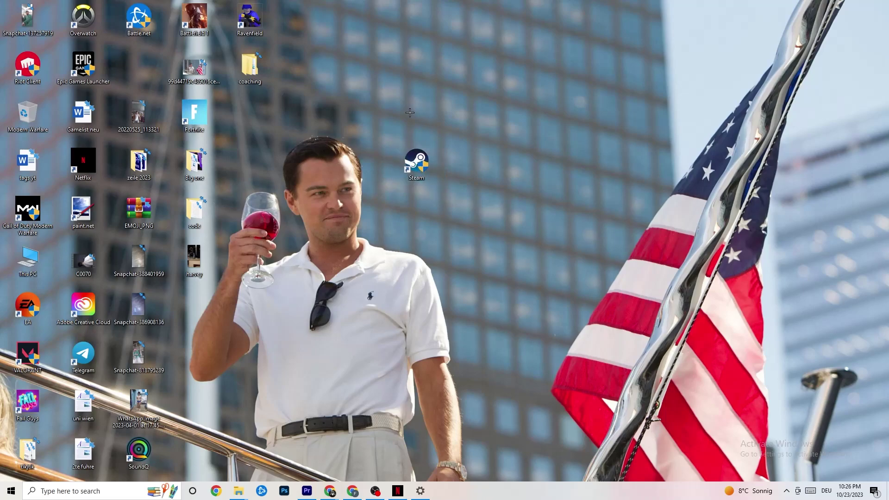
right_click(425, 163)
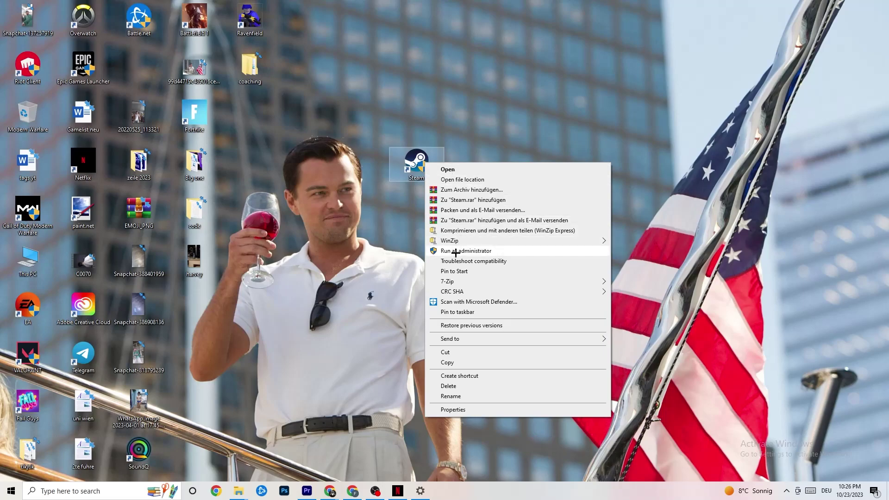
click(382, 247)
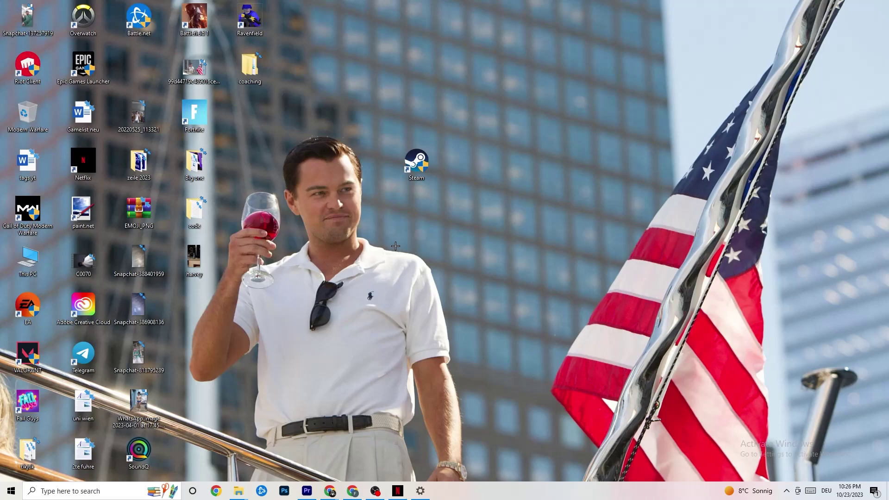
Step: Check the compatibility mode choices and the administrator option in the Steam shortcut's properties, then confirm the dialog
right_click(415, 164)
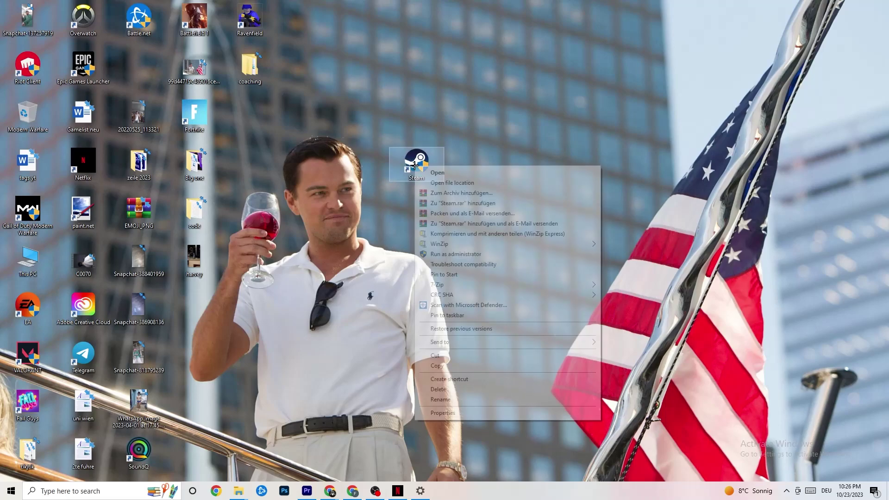
click(464, 416)
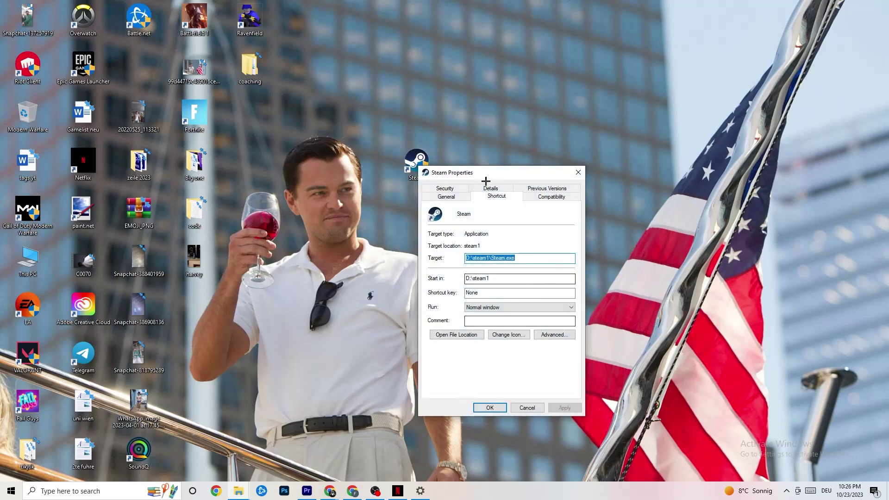
drag(483, 171, 440, 103)
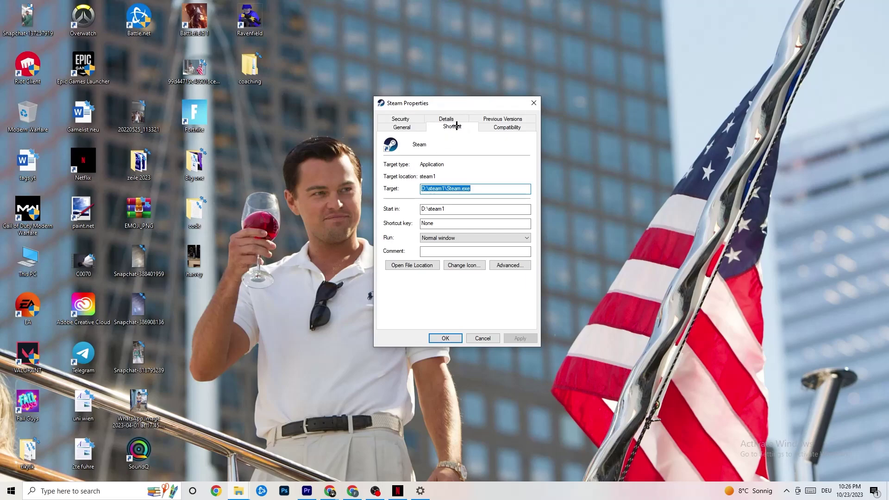
click(482, 126)
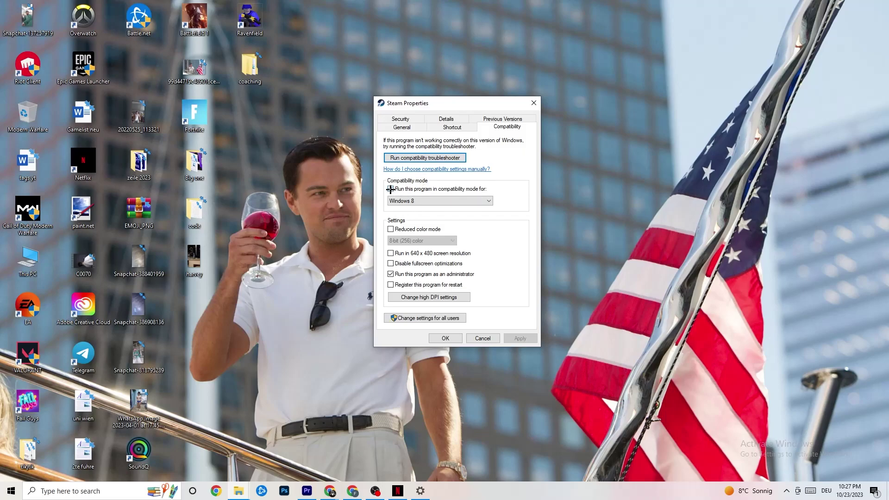
click(431, 200)
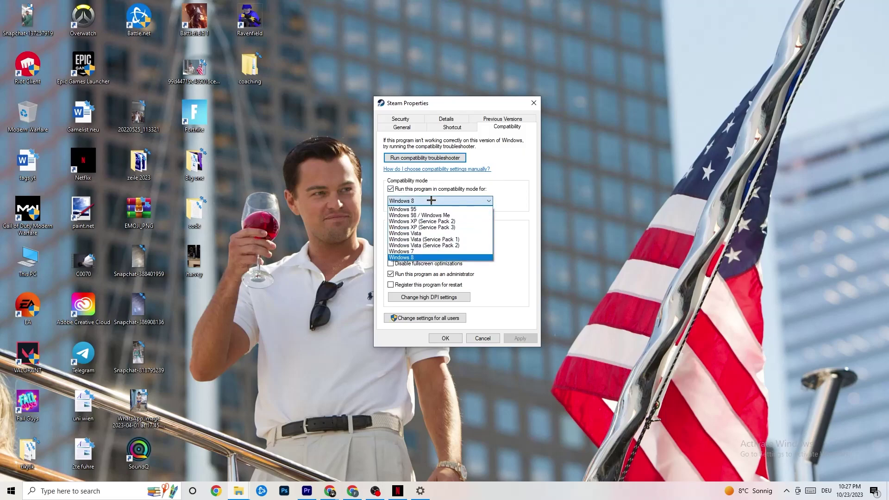
click(511, 209)
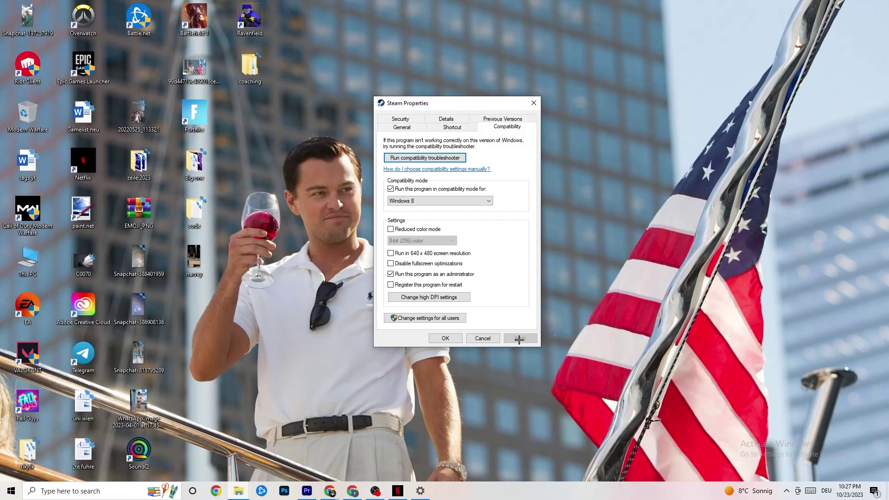
click(445, 338)
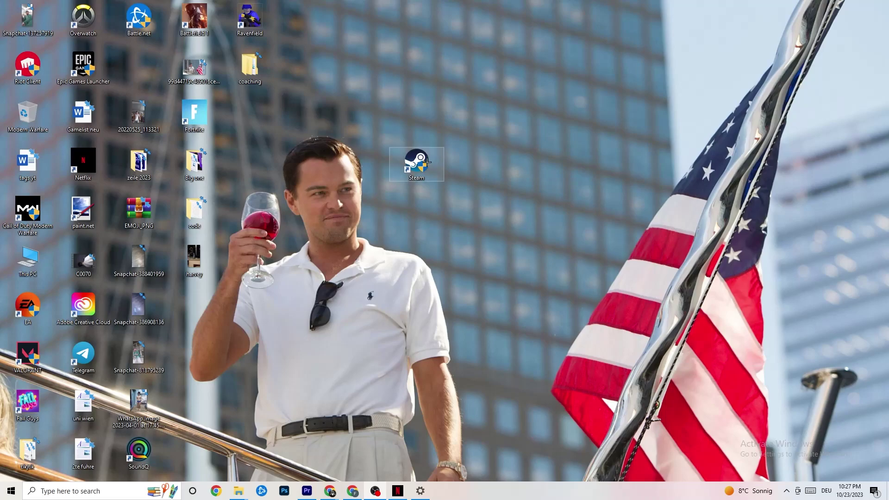
click(11, 491)
click(313, 446)
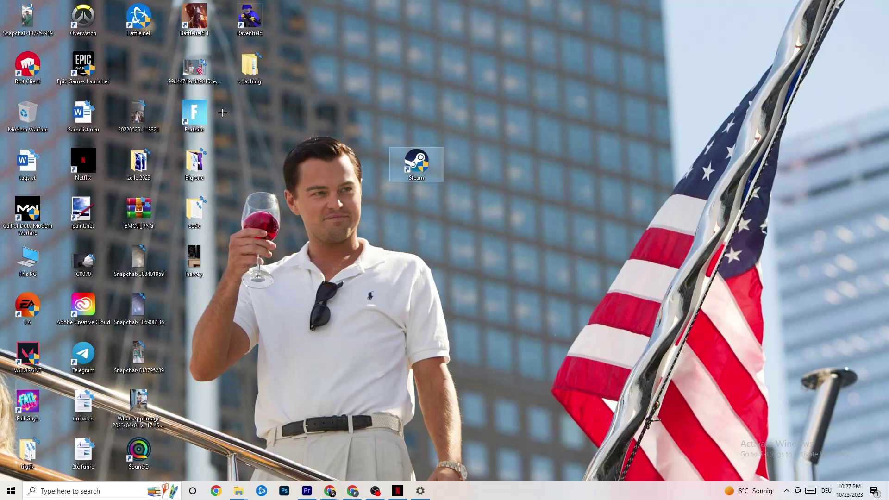
right_click(407, 168)
click(399, 275)
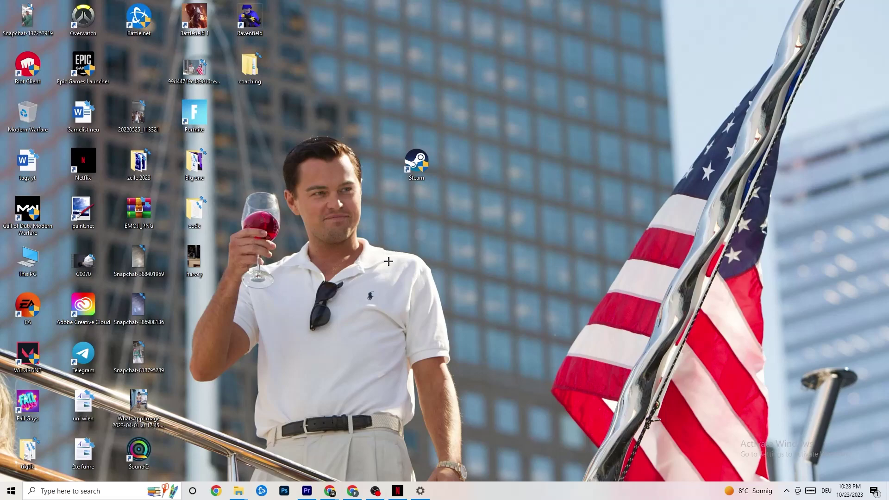
Step: Open Task Manager in a maximized window and try to end the Google Chrome task
right_click(495, 497)
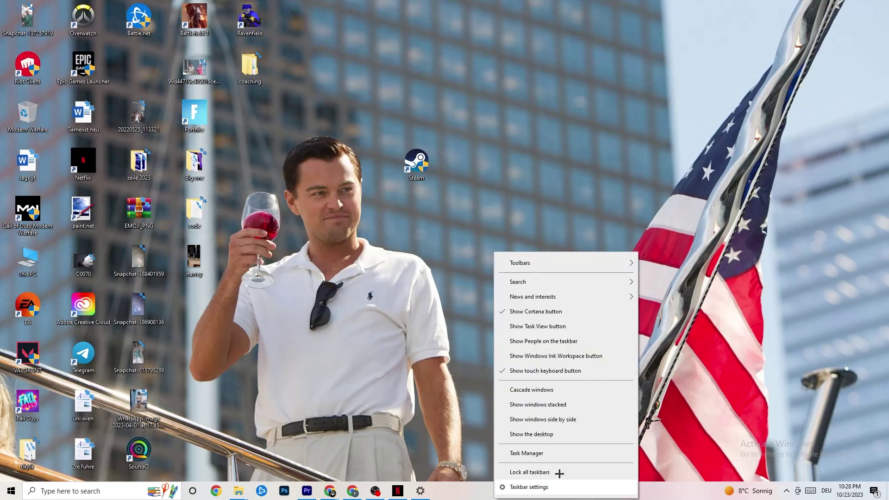
click(535, 454)
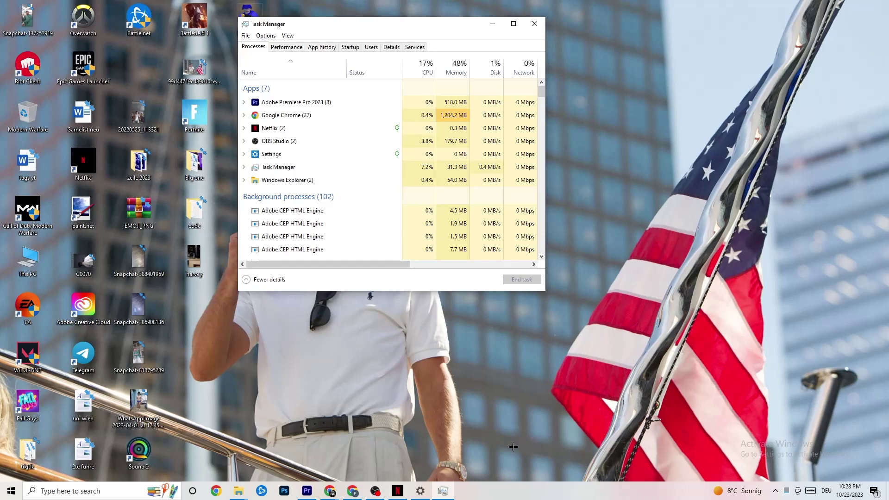
click(513, 24)
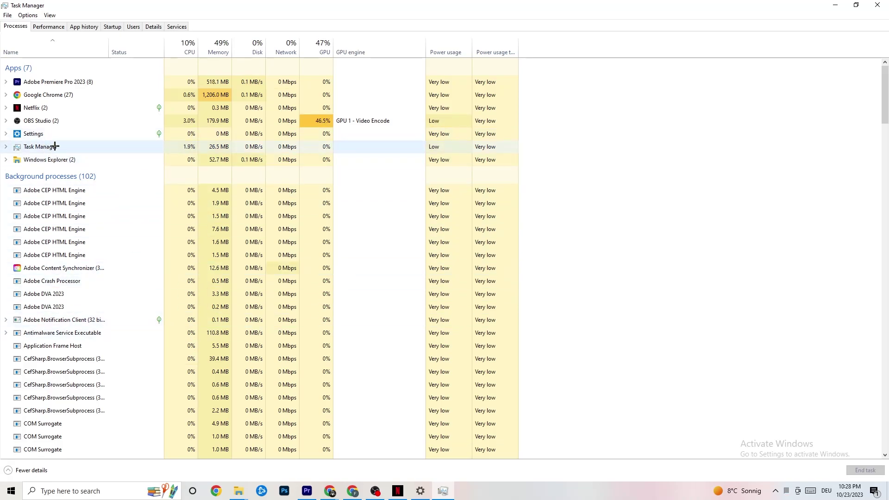
right_click(64, 95)
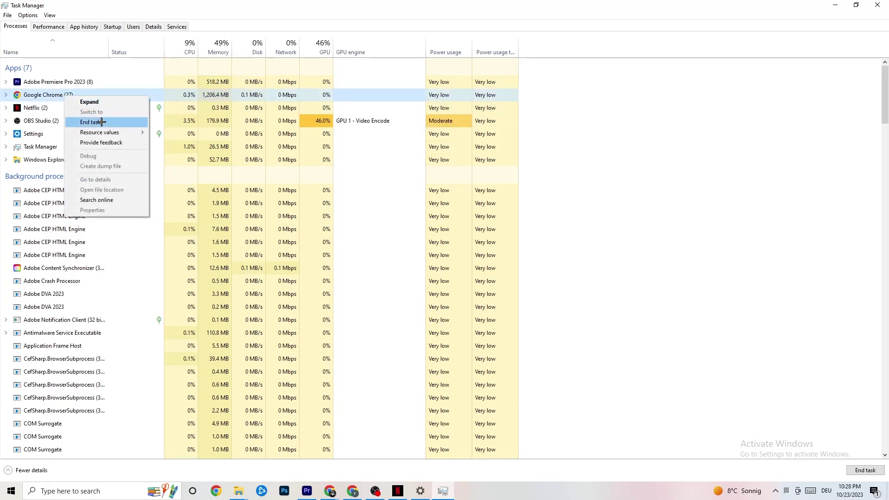
click(97, 122)
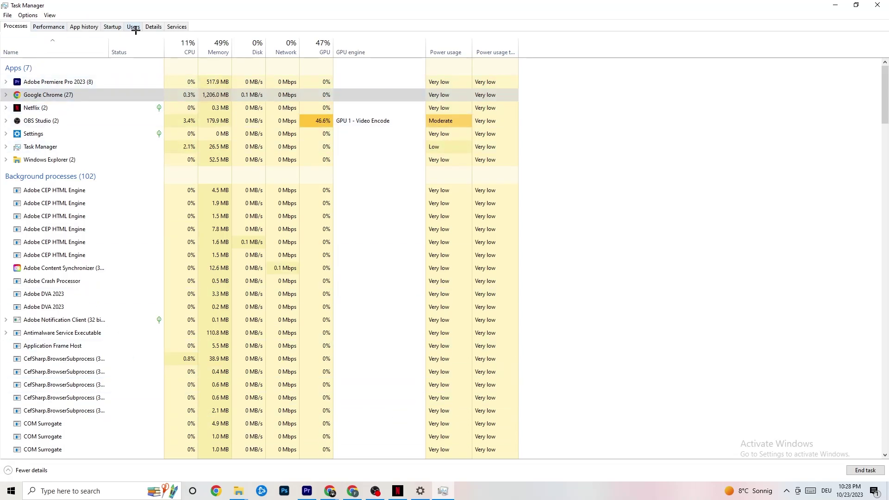
Step: View the priority levels available for the Adobe Premiere Pro process in Task Manager's process details
click(153, 26)
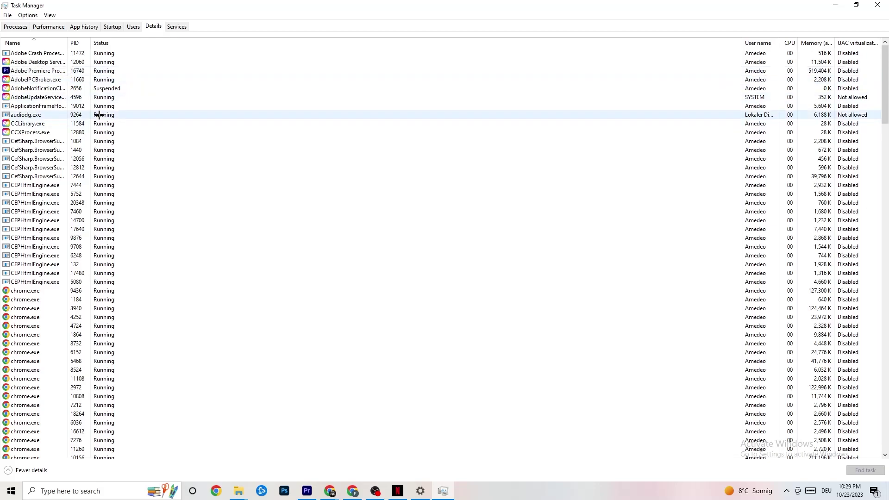
right_click(48, 71)
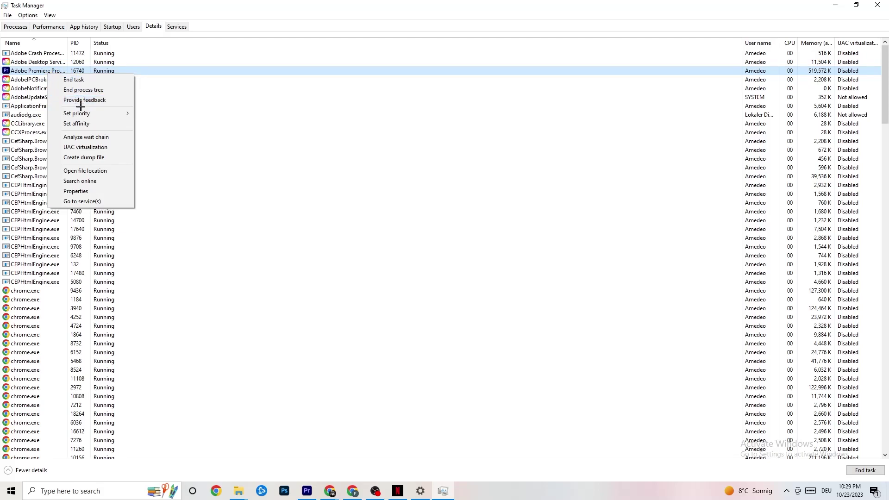
mouse_move(86, 116)
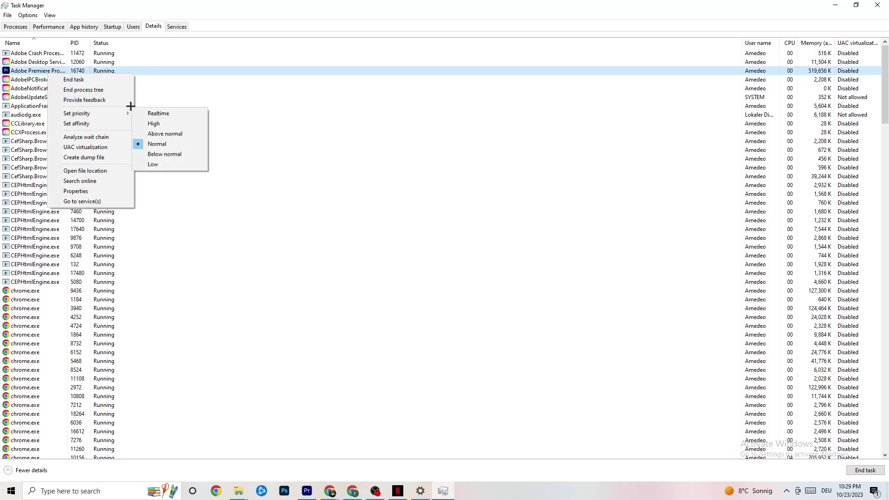
mouse_move(122, 110)
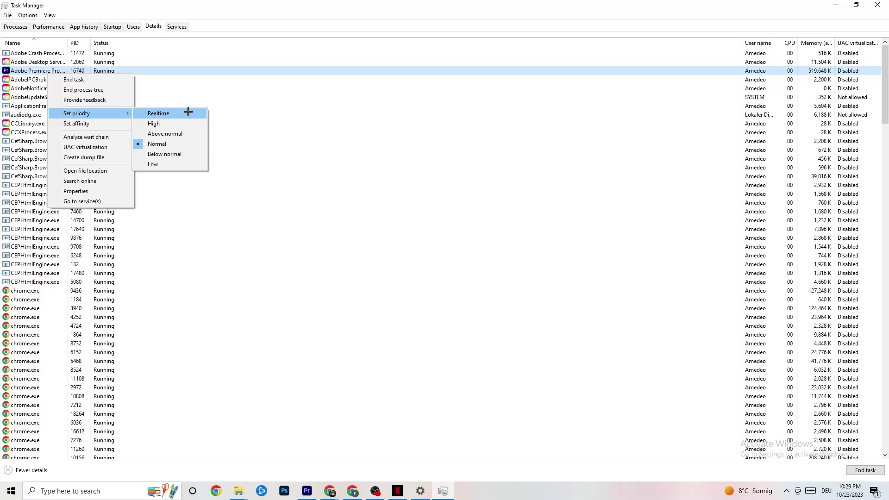
click(239, 97)
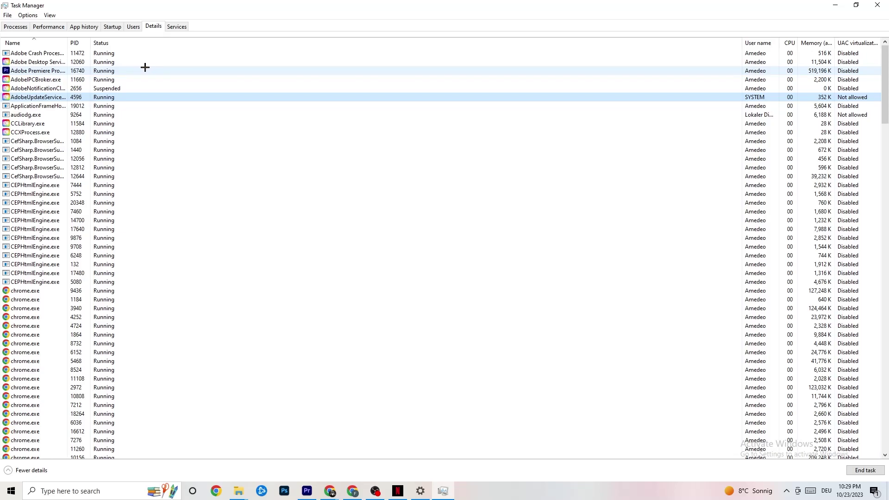
Step: Review the startup programs and the disable option for Razer Synapse, then close Task Manager
click(113, 27)
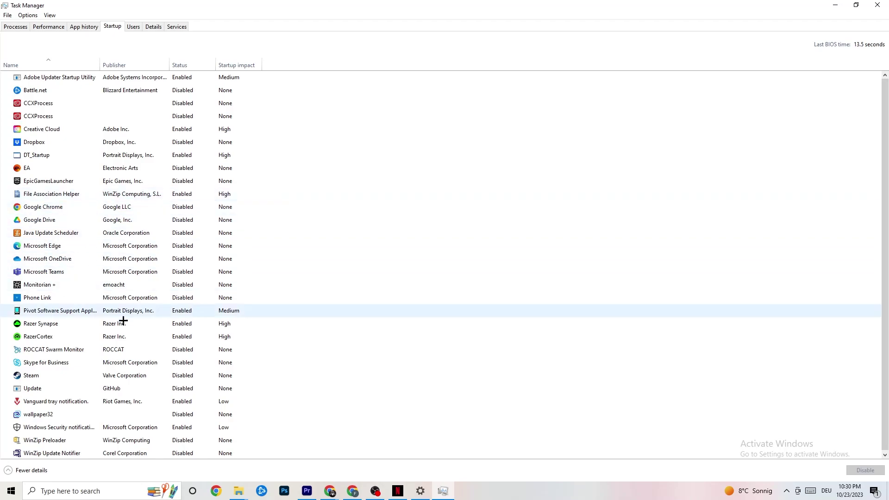
right_click(180, 324)
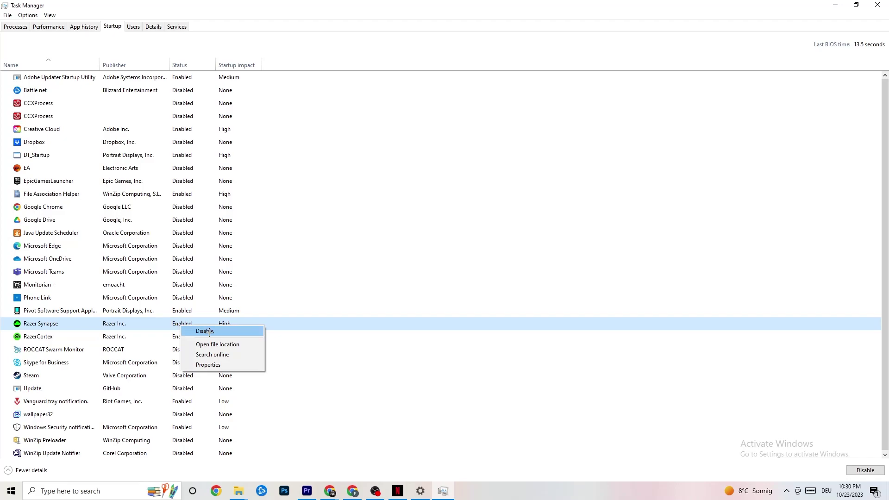
click(459, 46)
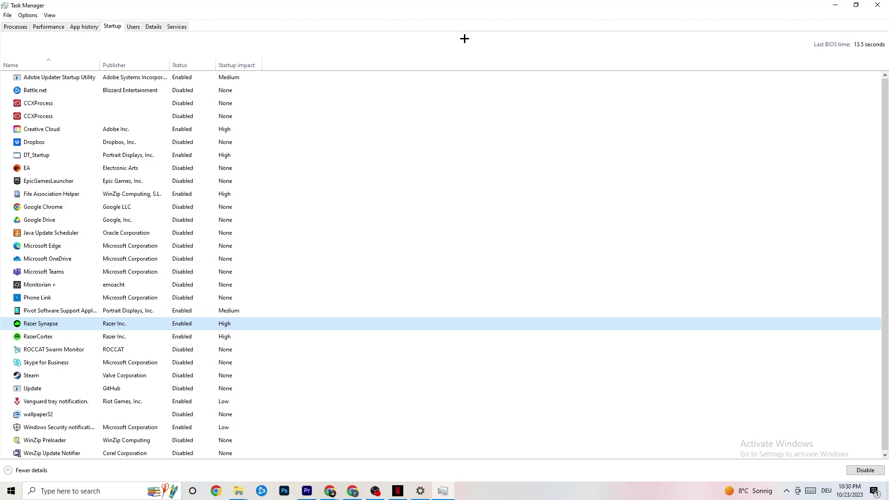
click(873, 4)
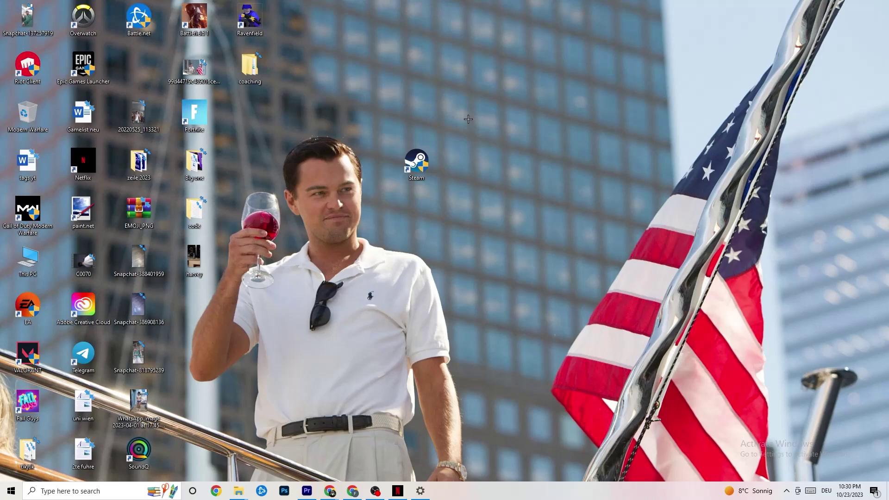
Step: Open the Windows display settings and keep the size of text, apps, and other items at 100% (Recommended)
click(8, 495)
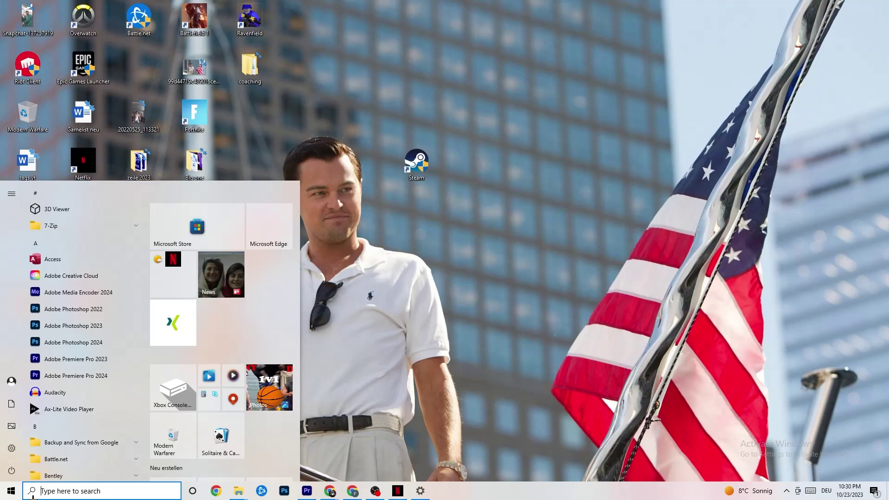
click(14, 448)
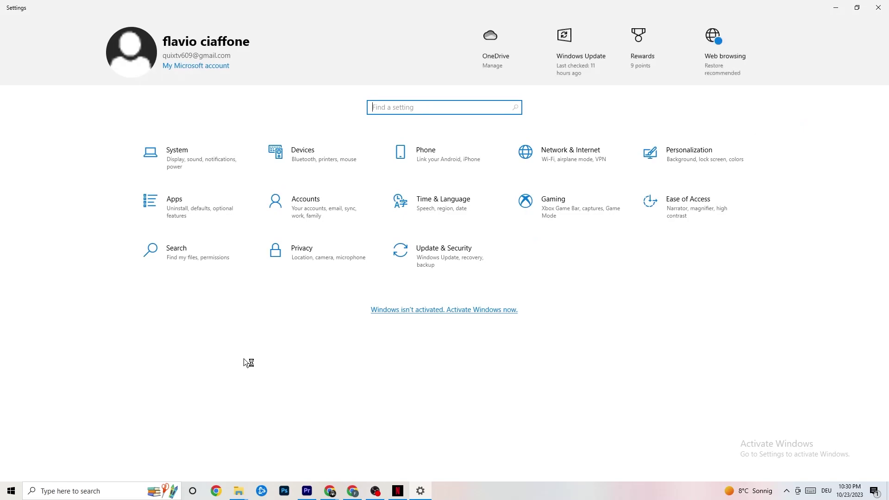
click(195, 157)
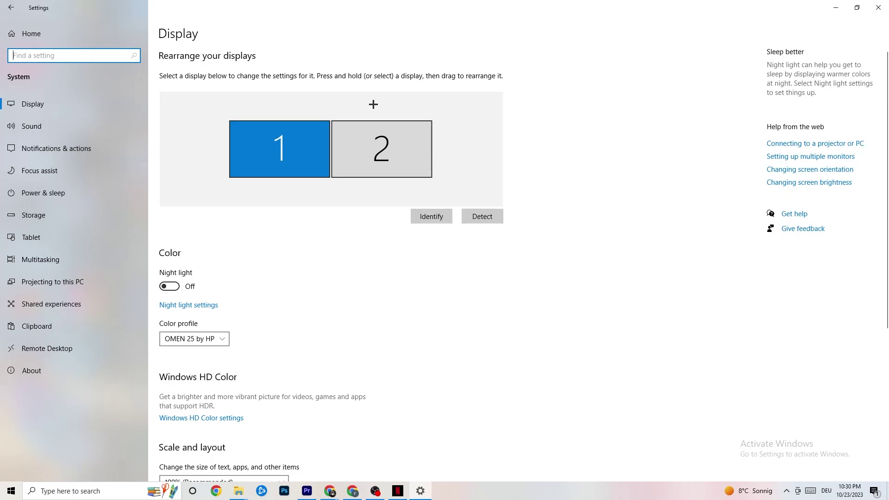
scroll(433, 105, down, 5)
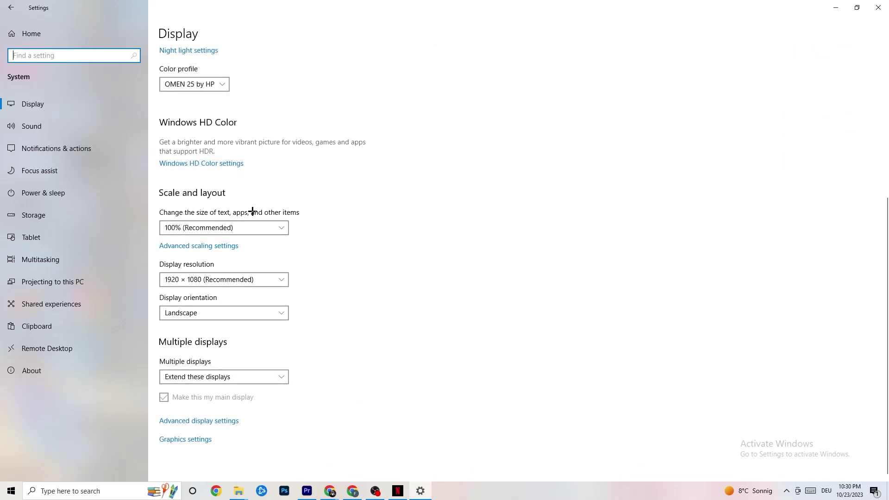
click(241, 227)
click(191, 227)
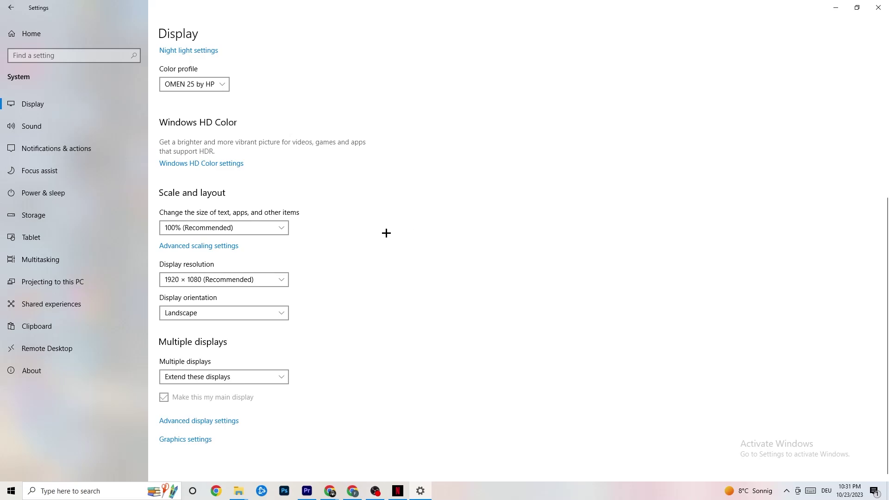
Step: Review the available power plans through the additional power settings, then close Power Options
click(55, 191)
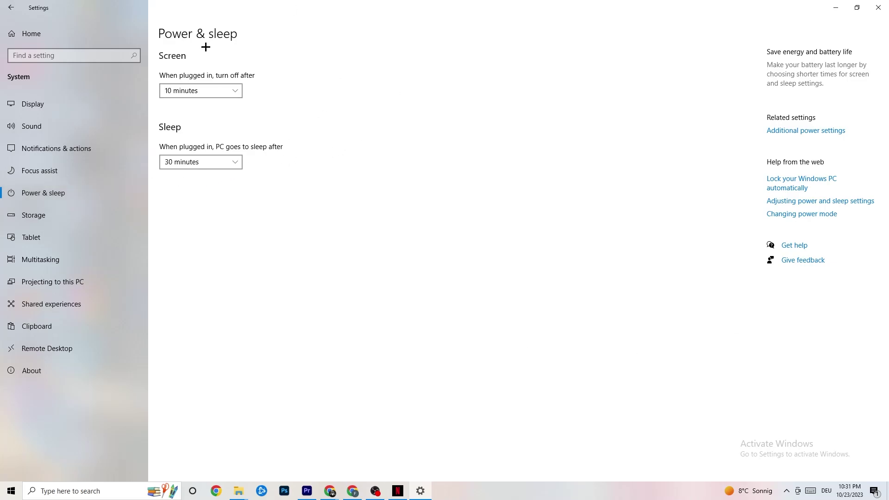
click(825, 130)
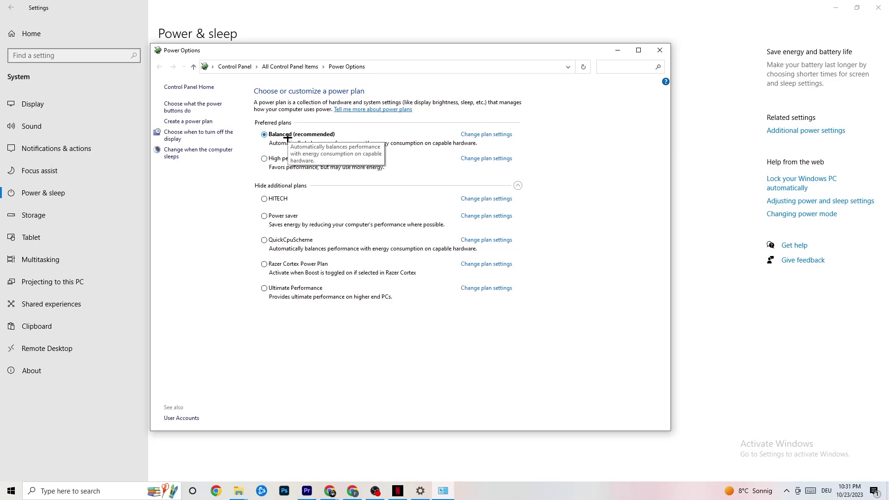
click(654, 48)
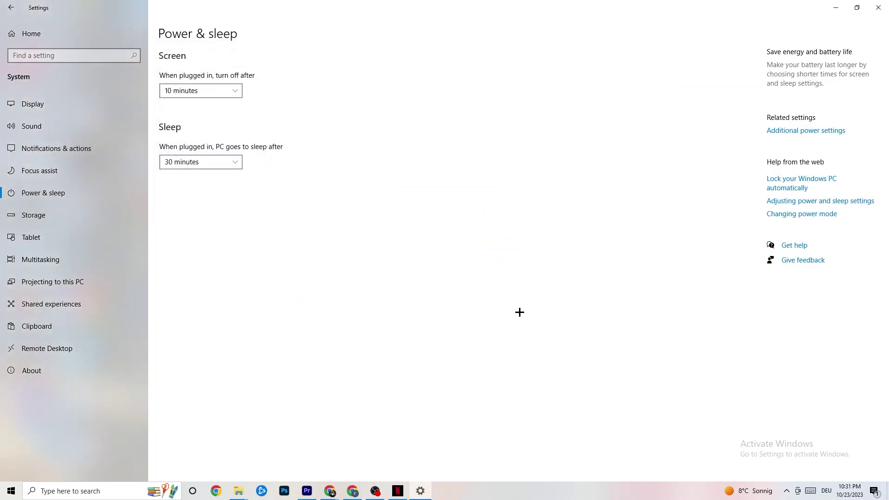
Step: Open the Storage Sense configuration and check its schedule and Downloads cleanup choices, keeping Every week and 60 days
click(69, 215)
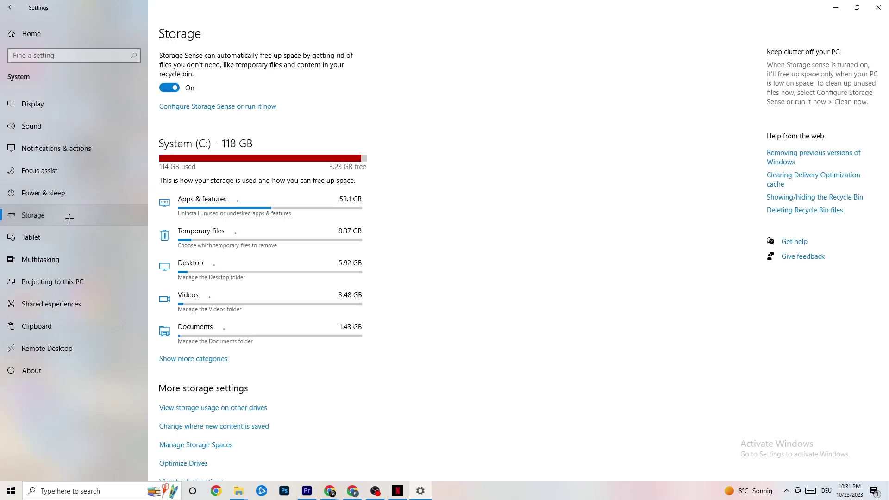
click(210, 108)
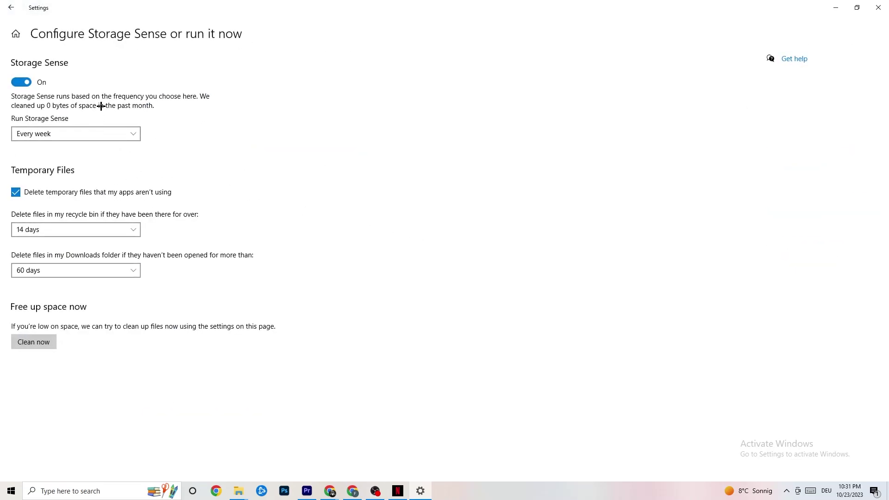
click(101, 135)
click(101, 134)
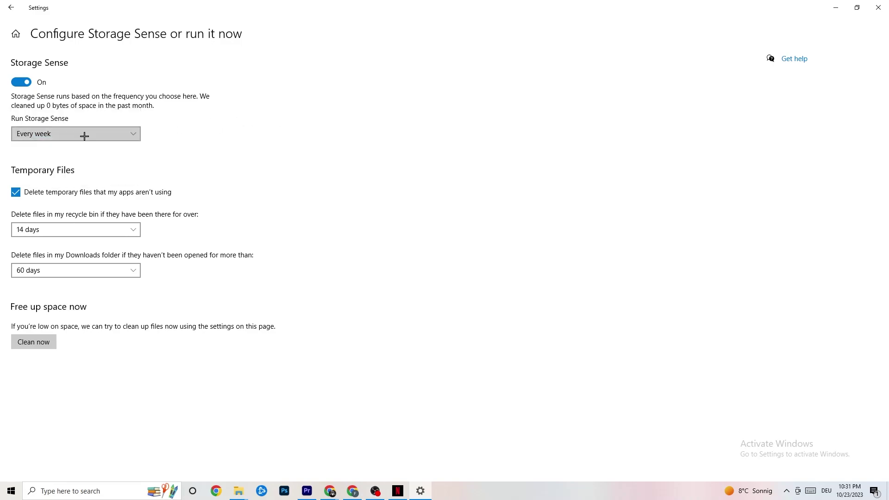
click(95, 274)
click(270, 244)
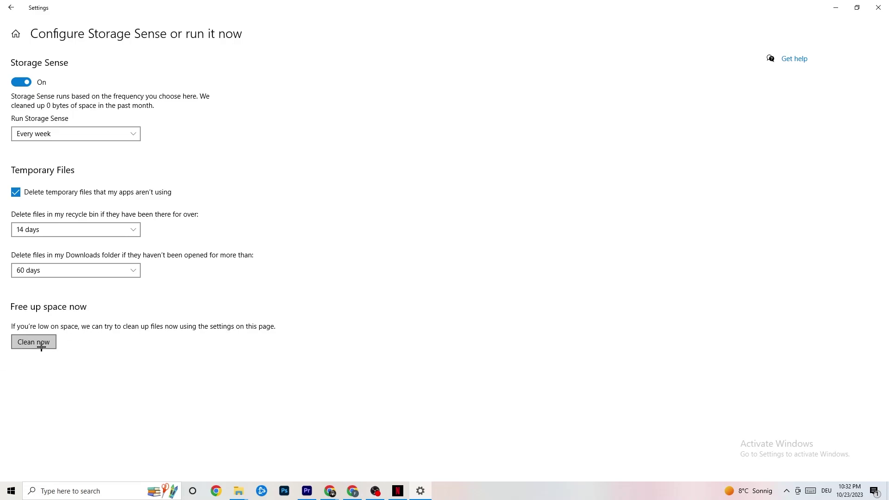
Step: Review the Xbox Game Bar, Captures, and Game Mode pages in the Windows Gaming settings
click(9, 4)
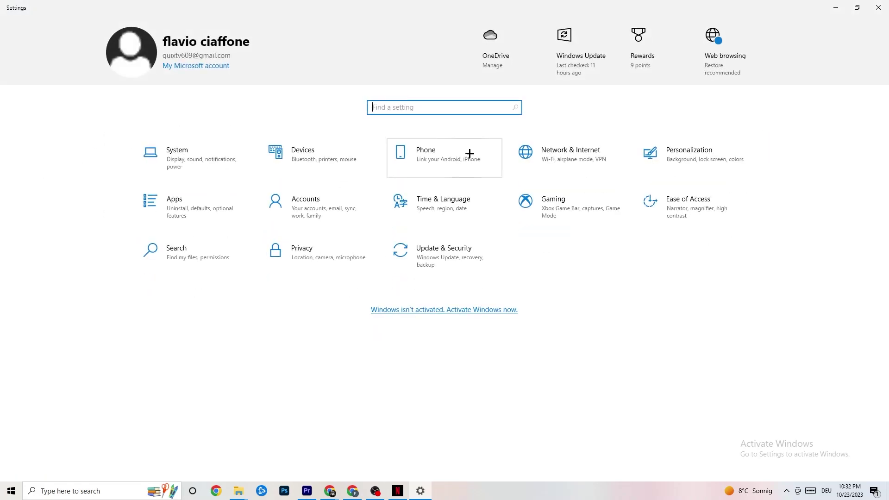
click(592, 212)
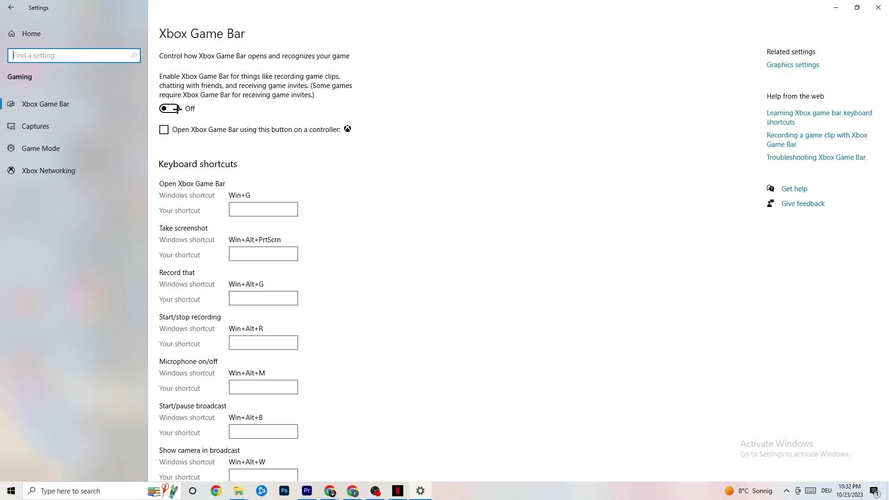
click(67, 126)
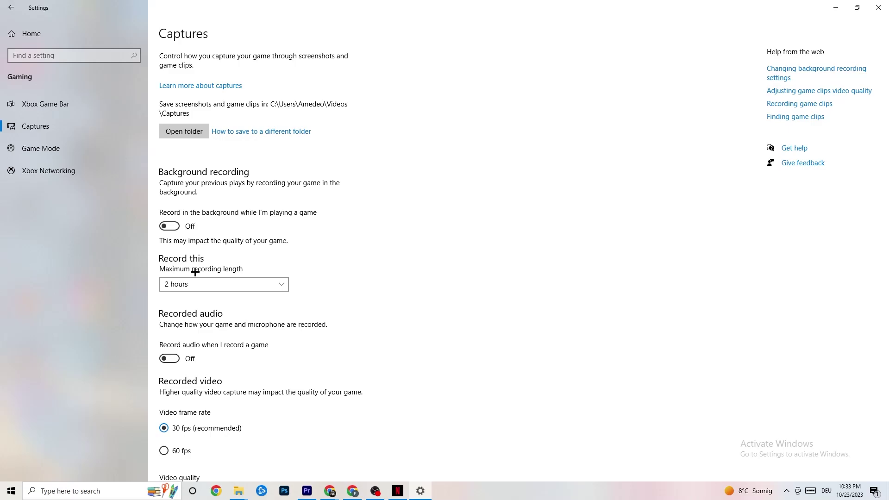
click(79, 148)
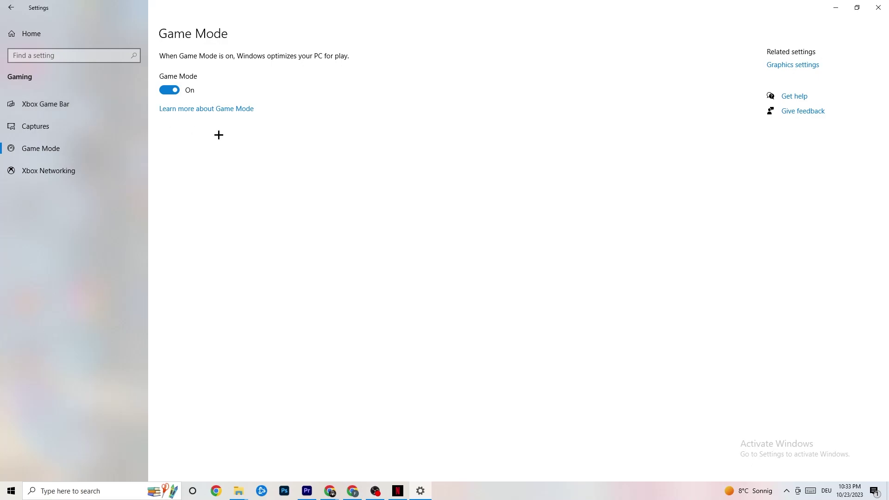
click(198, 111)
Step: Review the Troubleshoot and Windows Update pages under Update & Security, then close Settings
click(11, 7)
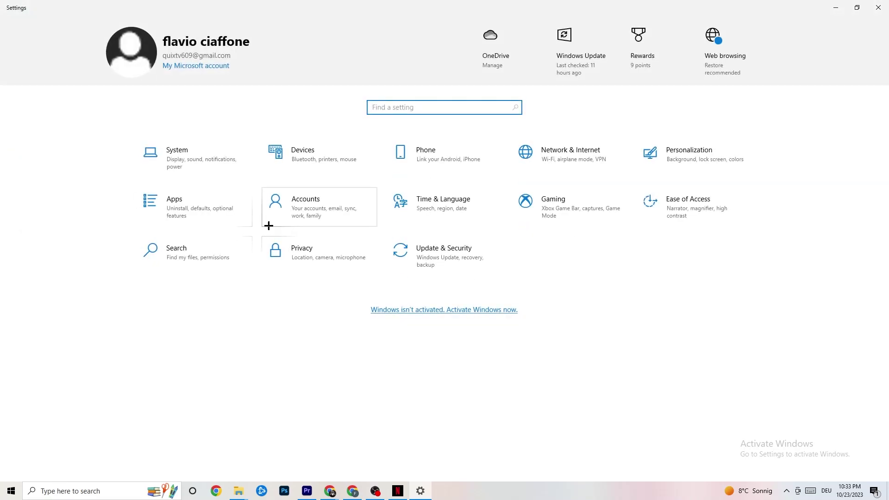
click(466, 264)
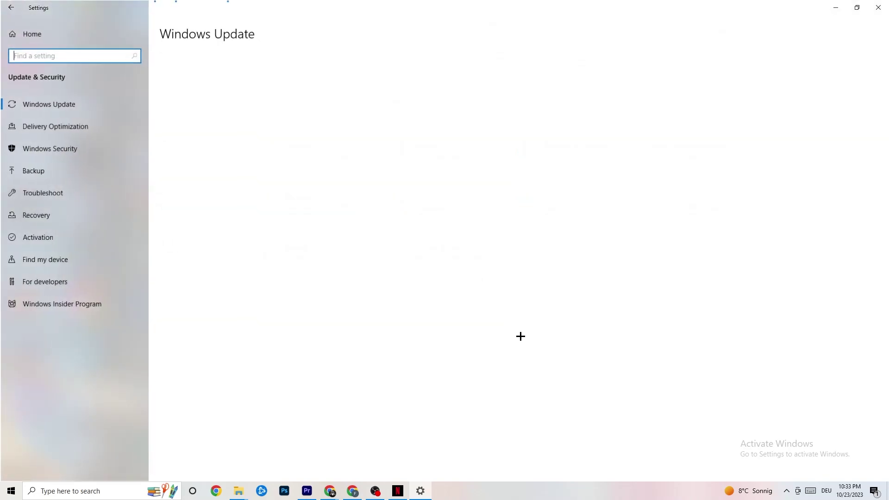
click(51, 190)
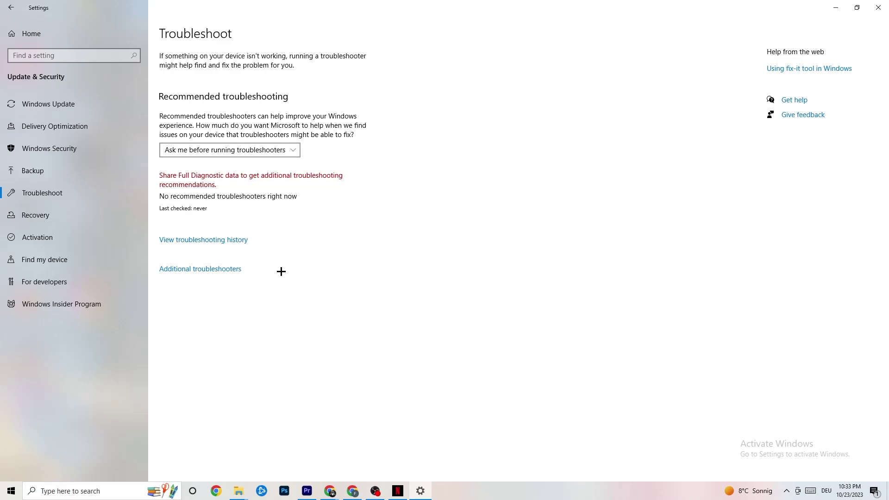
click(73, 107)
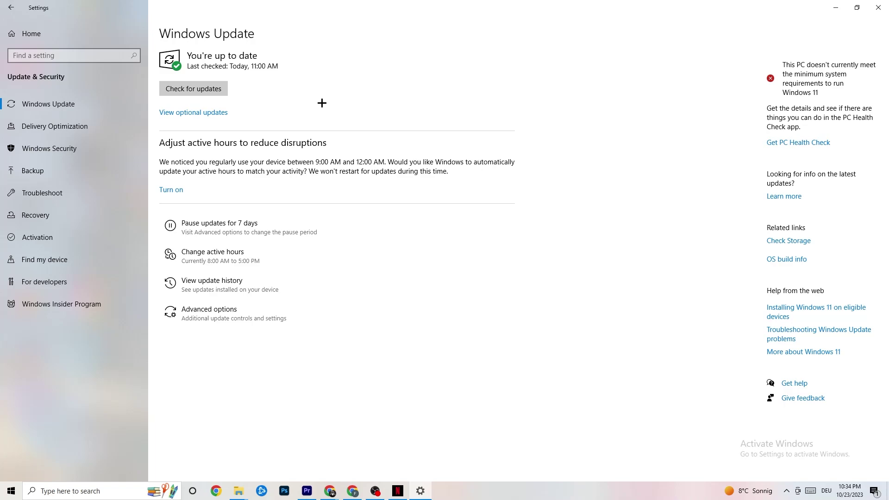
click(869, 10)
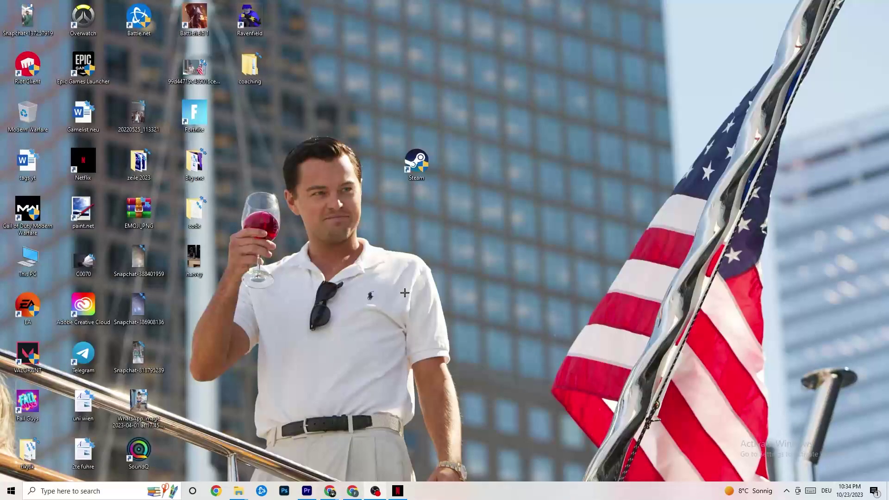